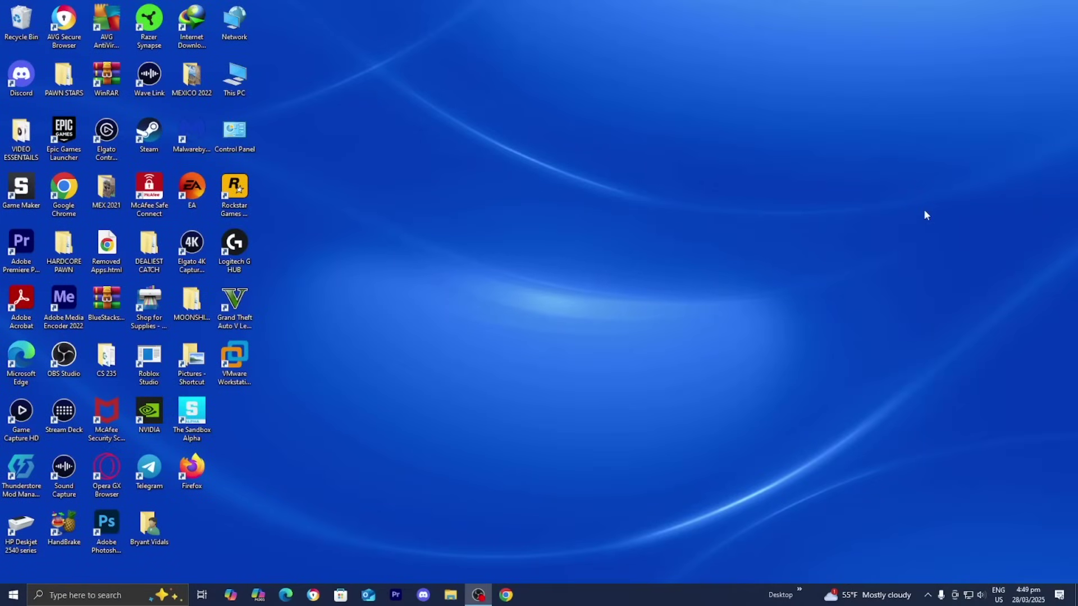
- Start Minecraft Launcher, run Latest release 1.21.5 once, then close the game window
click(107, 596)
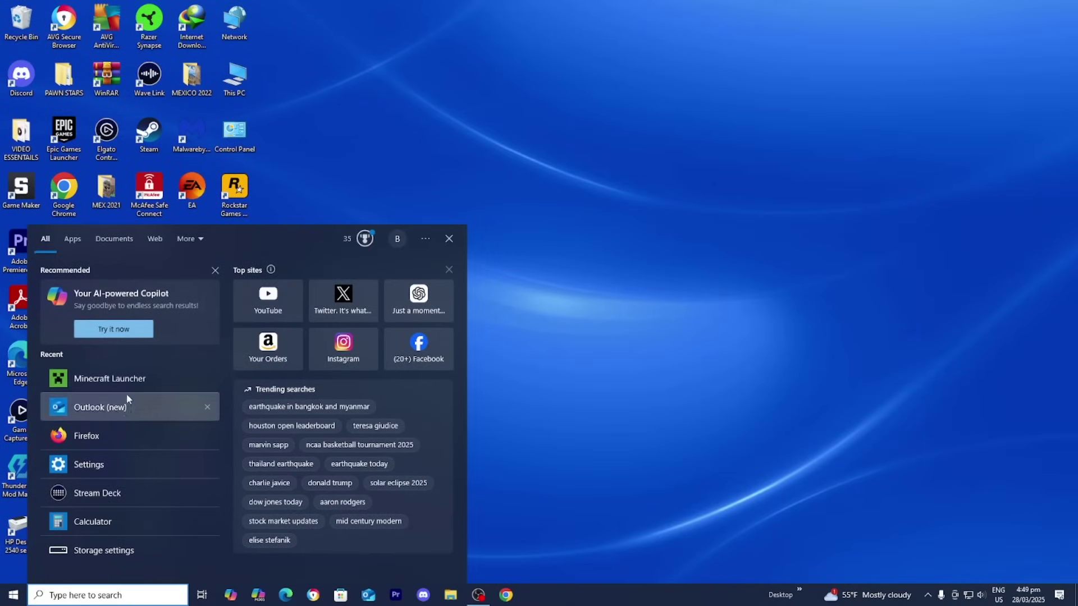
click(127, 387)
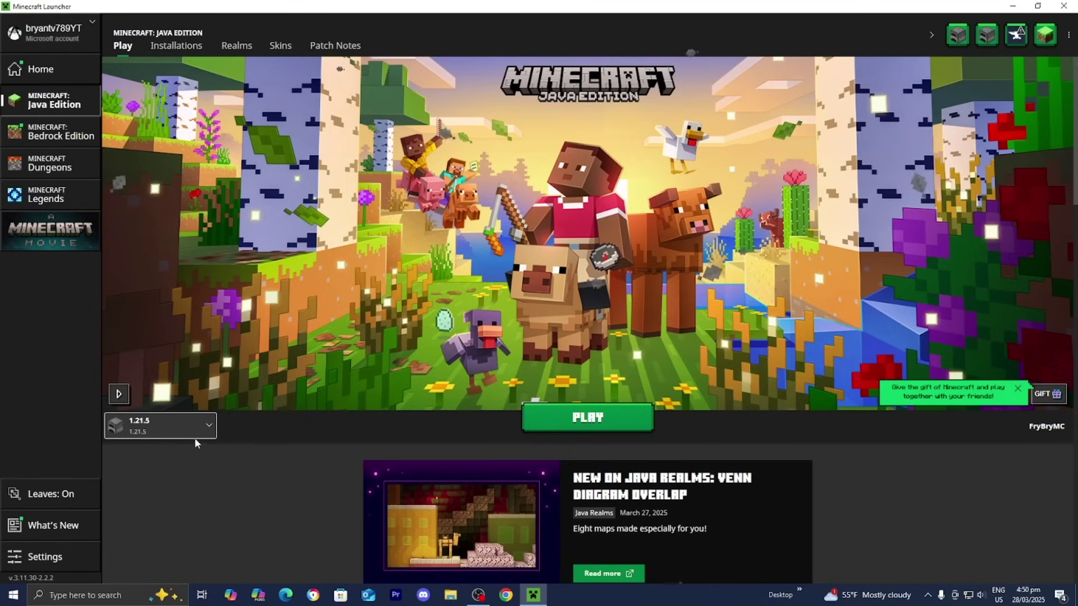
click(183, 423)
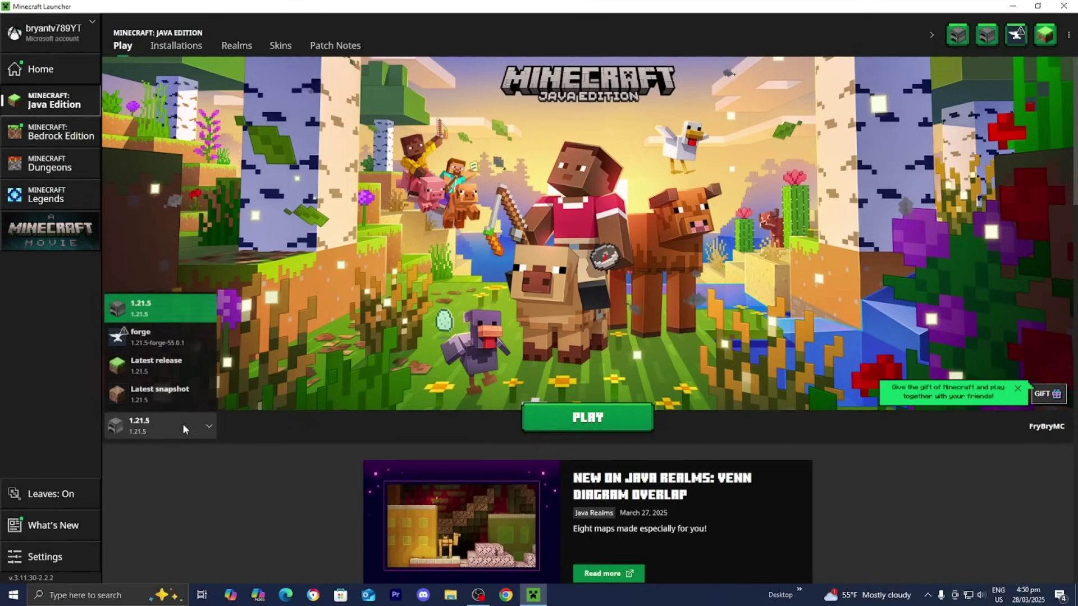
click(165, 367)
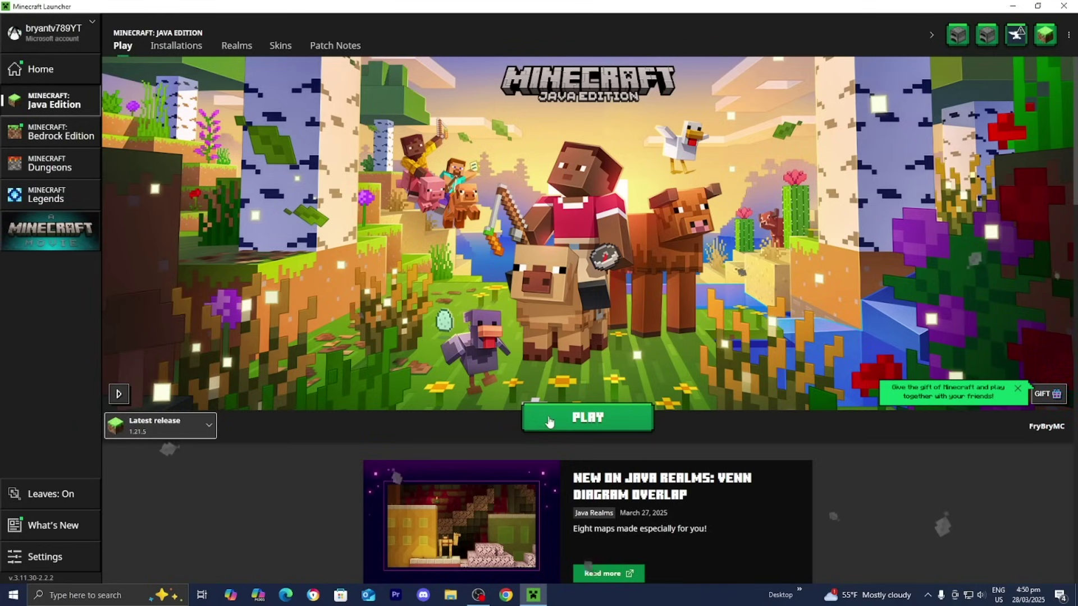
click(547, 422)
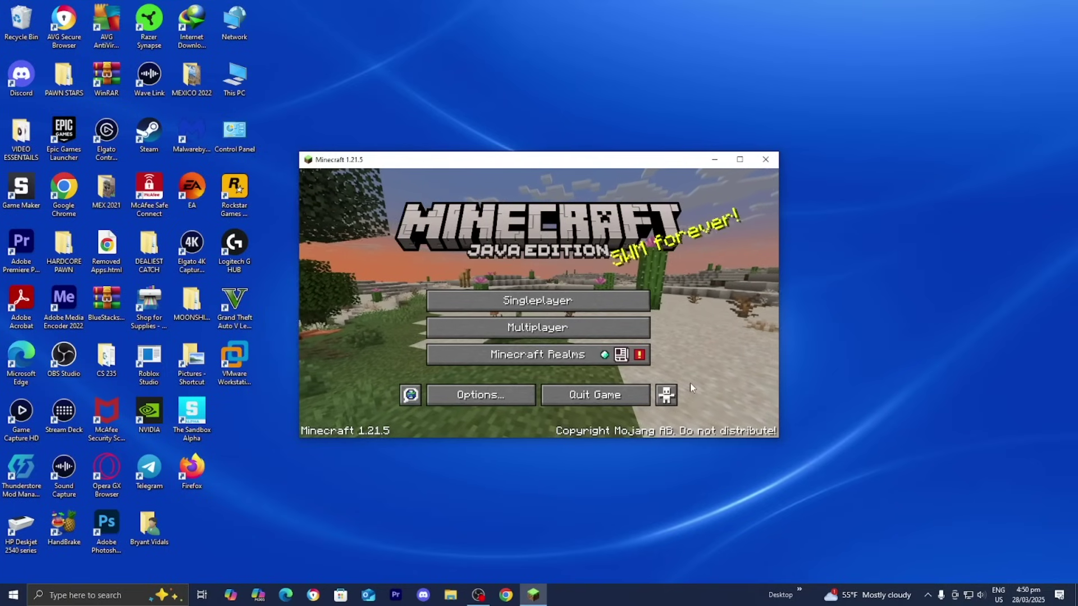
click(767, 166)
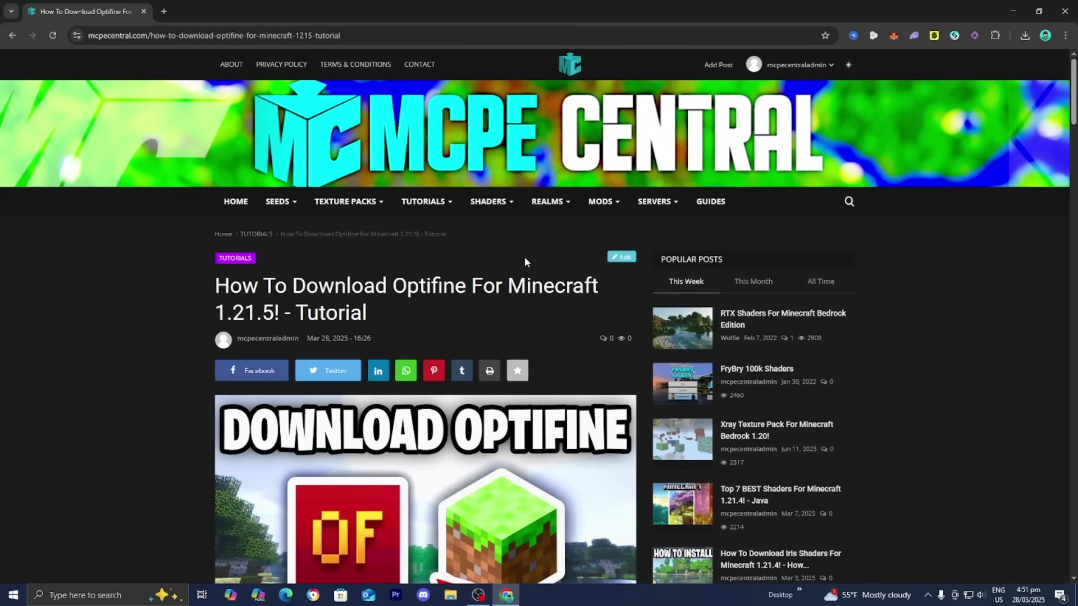
- Scroll the tutorial to Step 2 and open the optifine.net/downloads link in a new tab
scroll(525, 260, down, 2)
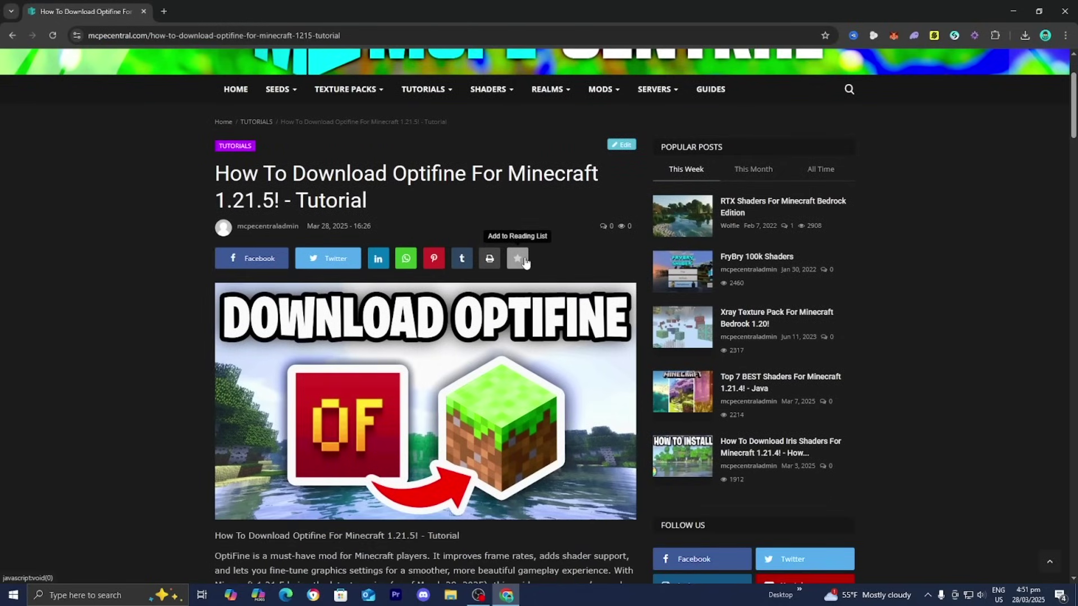
scroll(525, 261, down, 7)
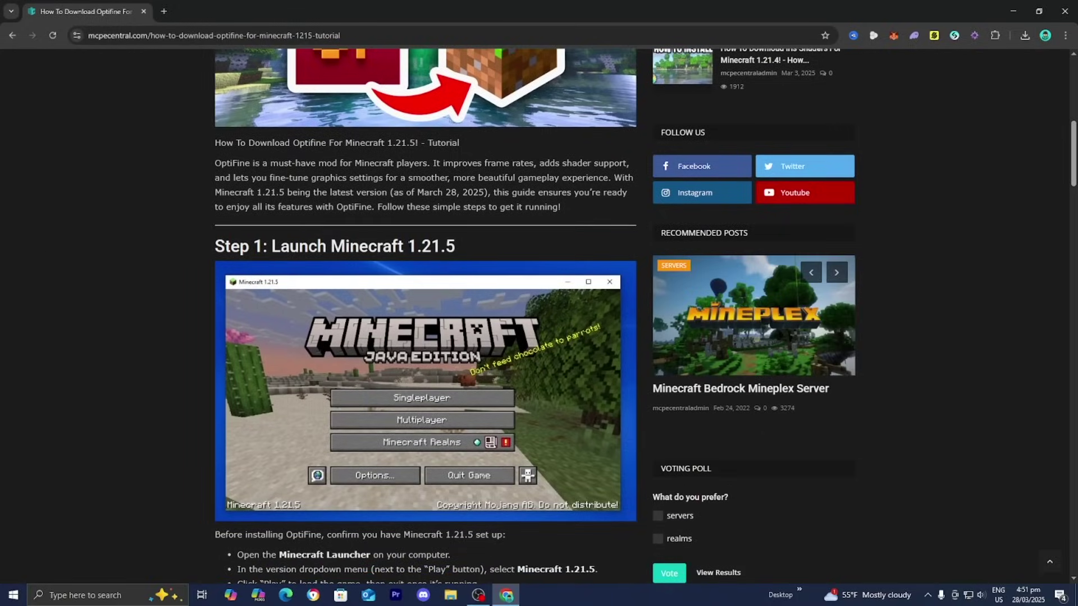
scroll(409, 243, down, 9)
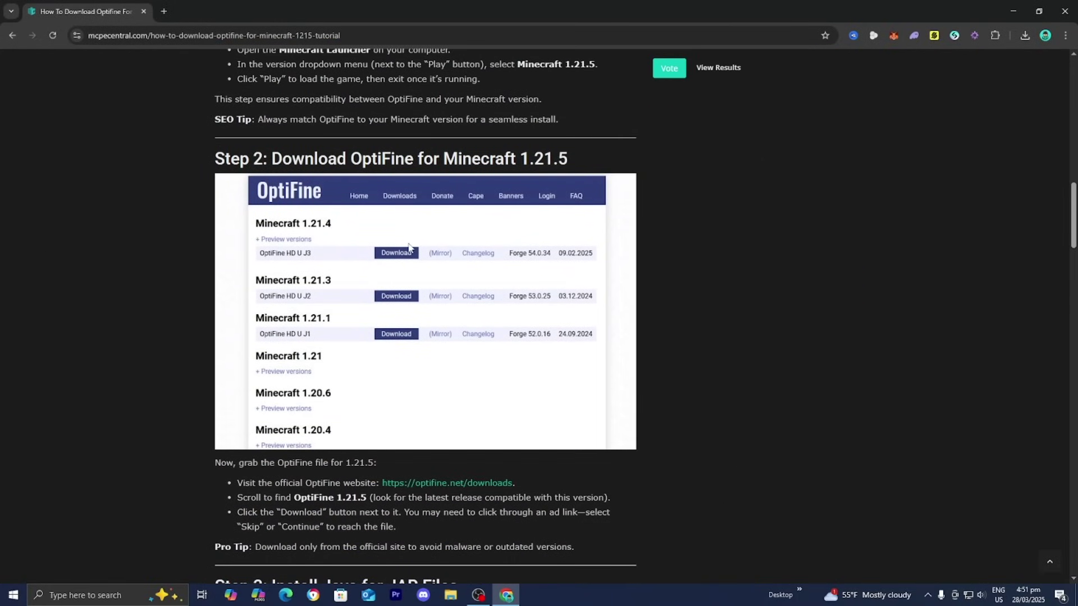
drag(205, 168, 254, 159)
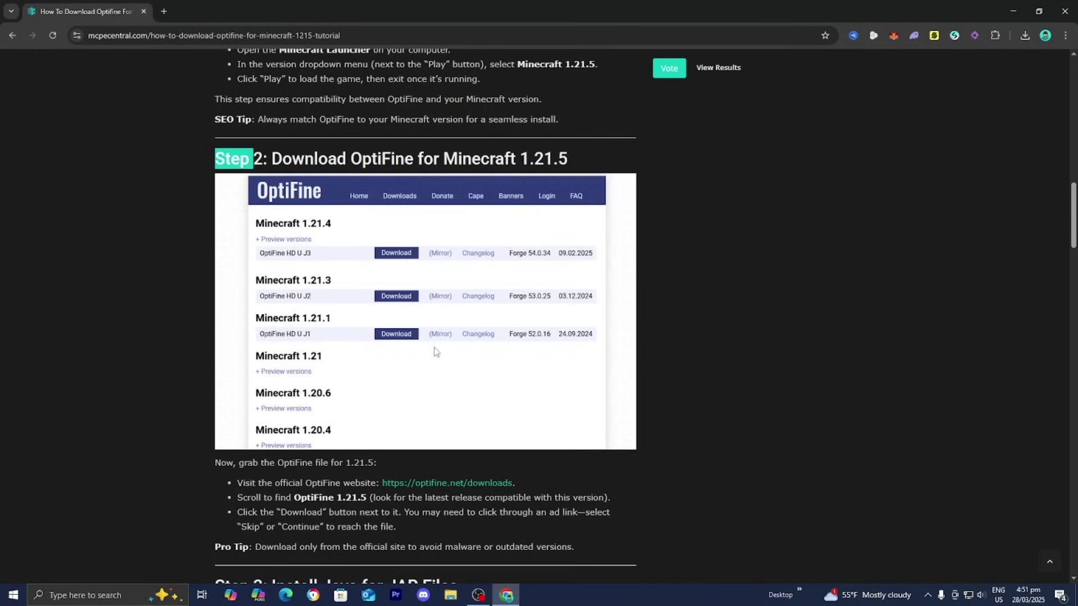
click(438, 484)
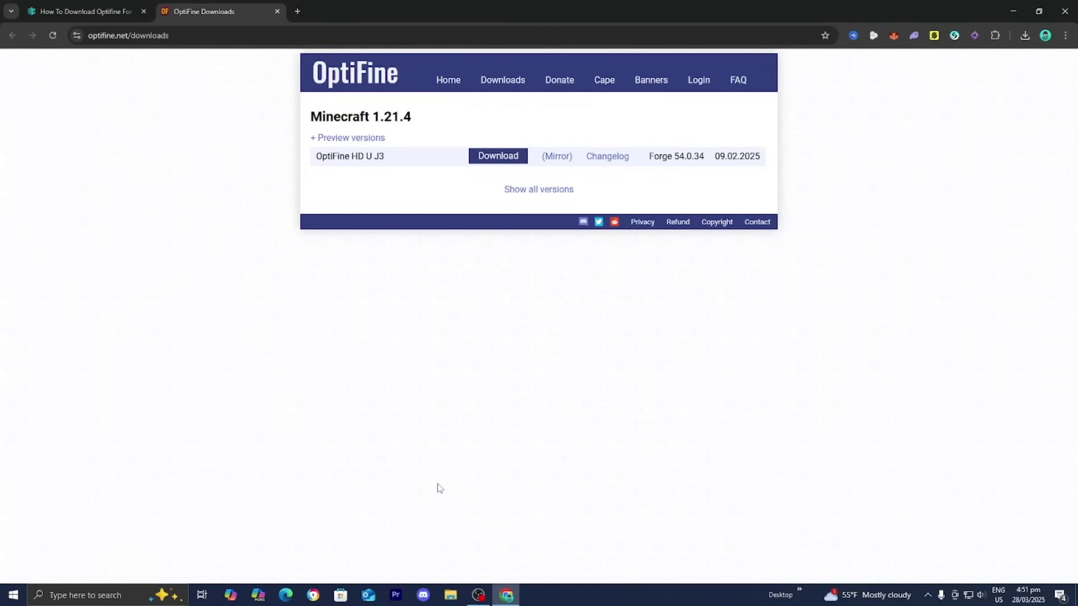
- Download the OptiFine 1.21.4 HD U J3 jar from the full versions list, skipping the ad page
click(571, 192)
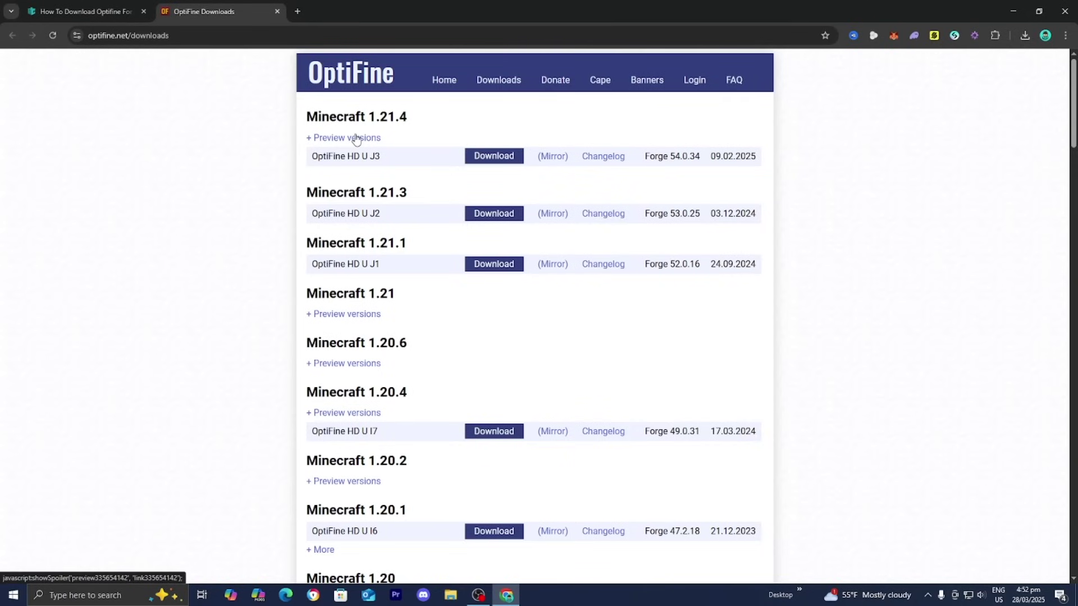
click(486, 161)
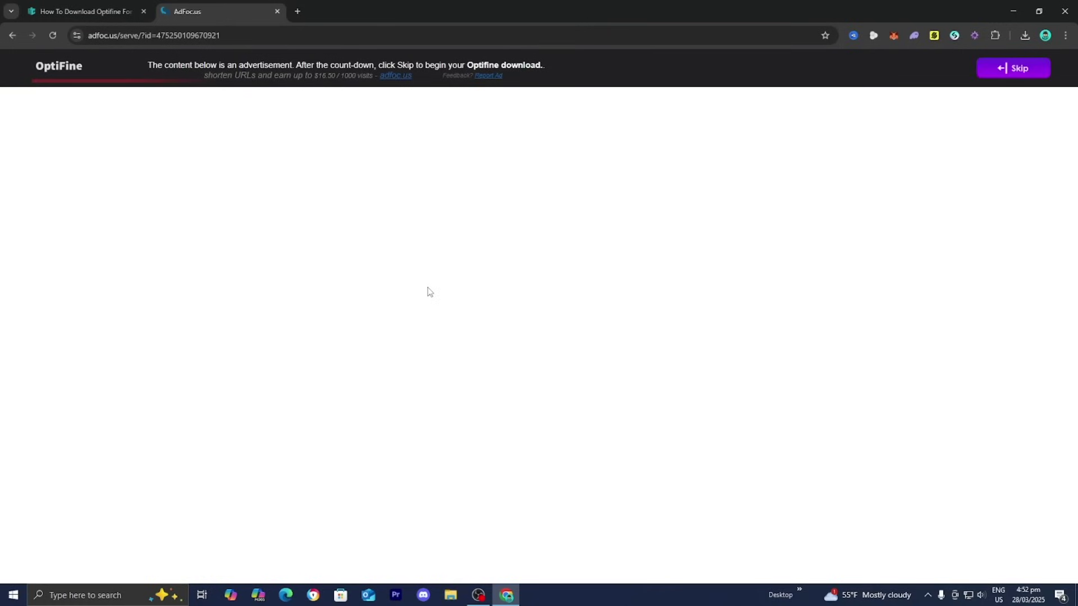
click(1040, 68)
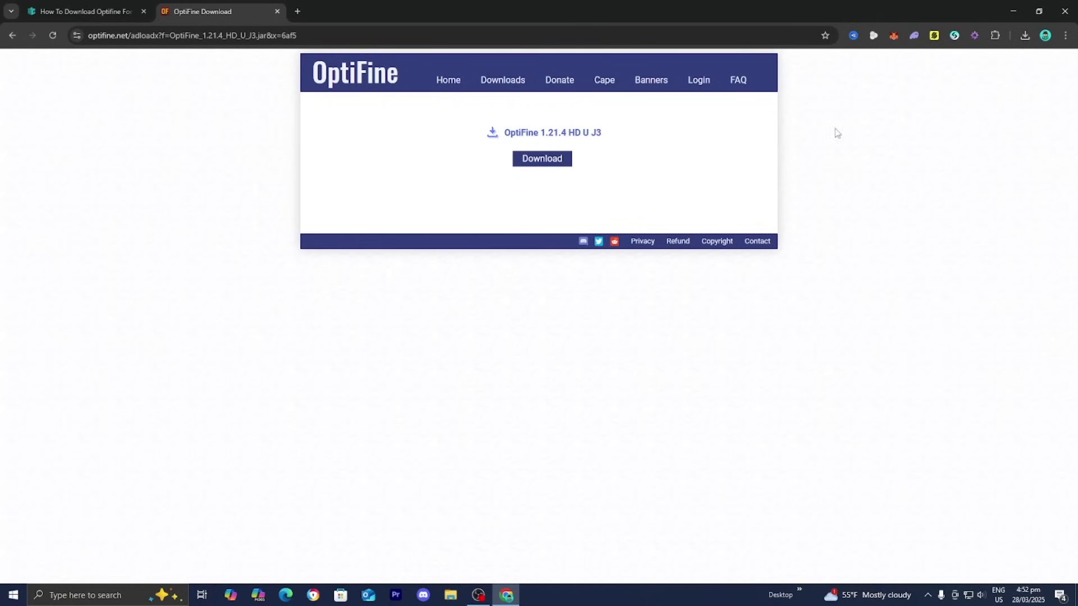
click(540, 169)
- Place the downloaded OptiFine jar on the desktop and restore the maximized browser window
drag(668, 13, 573, 304)
drag(738, 351, 577, 224)
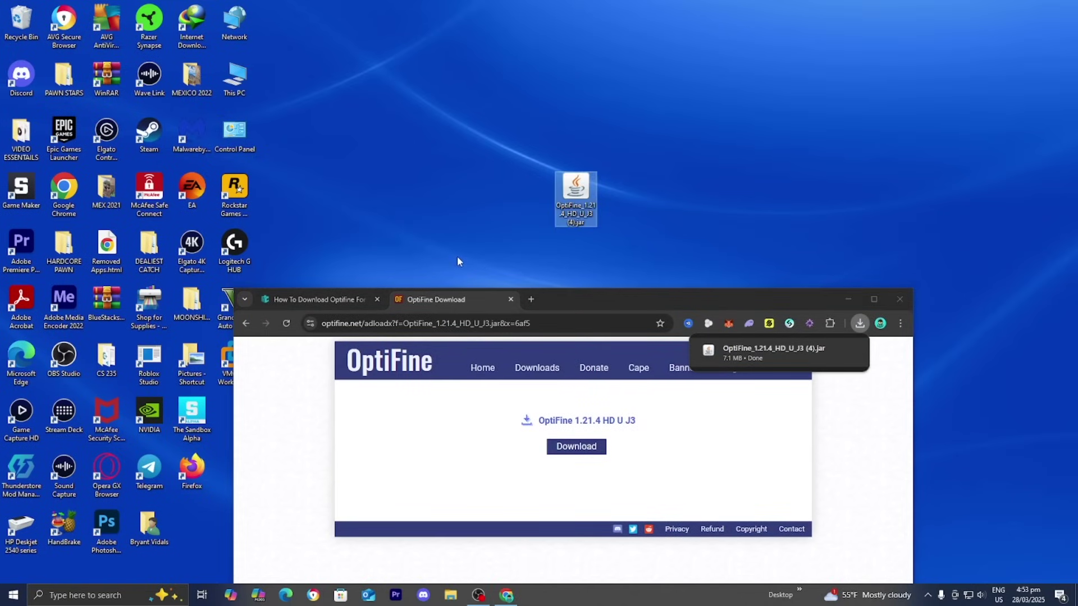
click(457, 262)
click(599, 308)
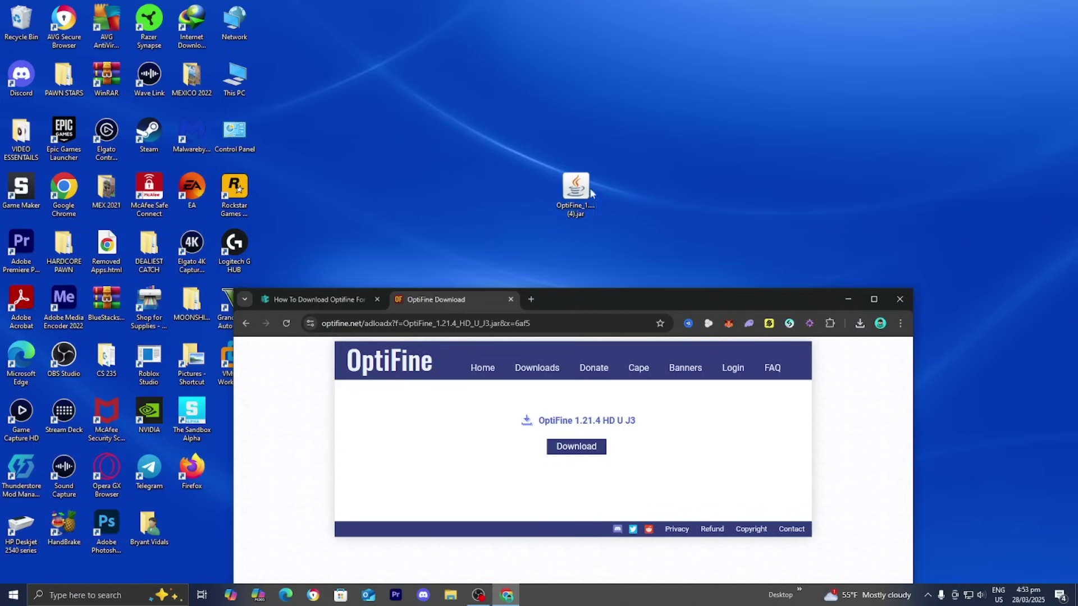
click(874, 299)
- Return to the tutorial's Step 3 and open Oracle's Java 21 download link in a new tab
key(ctrl+shift+Tab)
scroll(201, 186, down, 6)
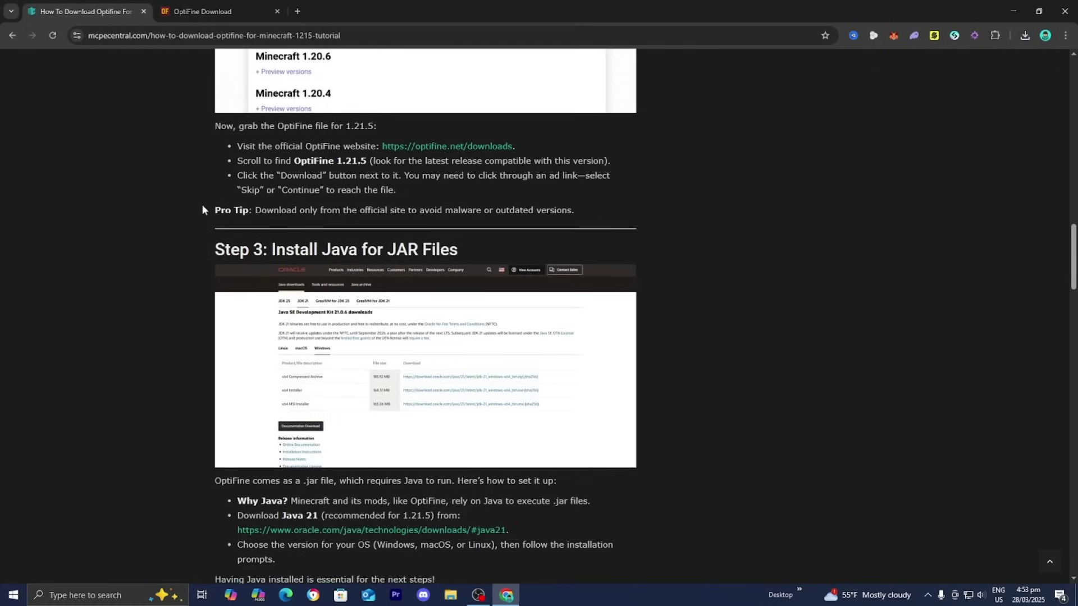
scroll(202, 210, down, 1)
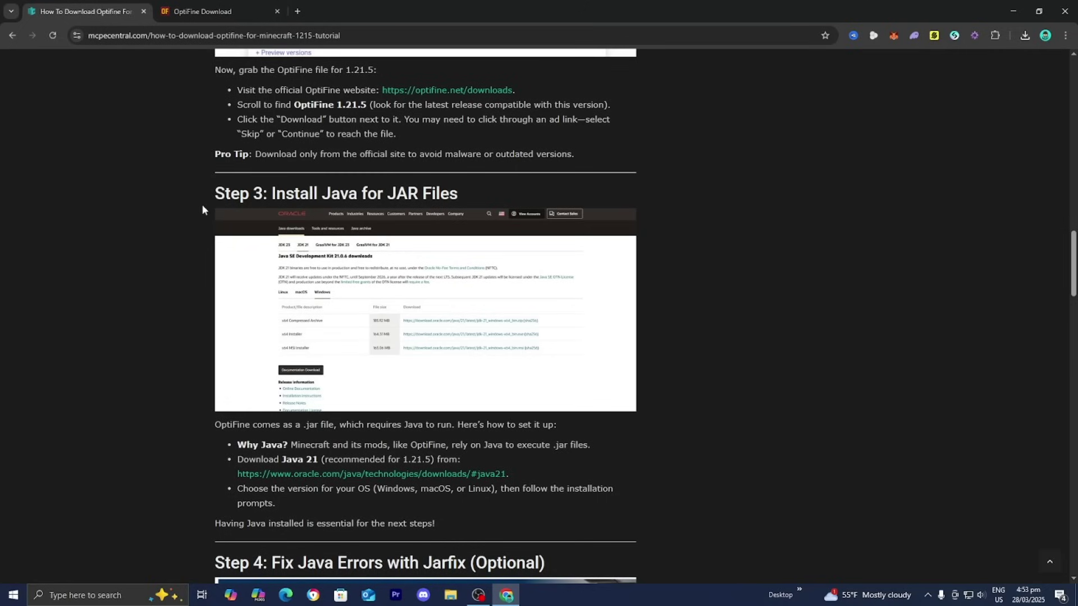
scroll(203, 194, down, 3)
scroll(431, 423, up, 1)
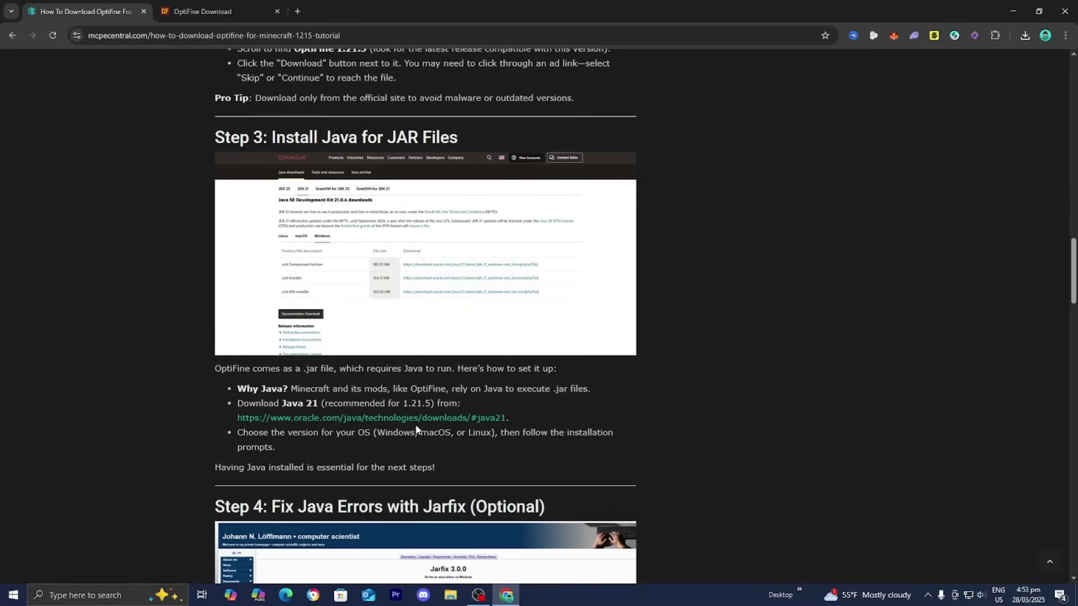
click(402, 418)
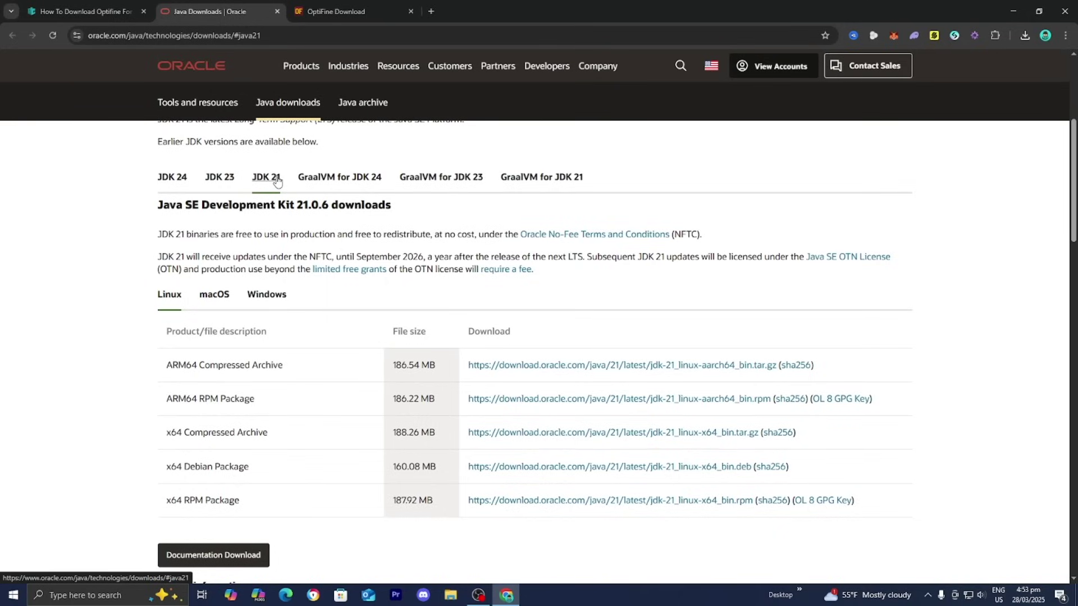
- Show the JDK 21 Windows downloads, highlight the x64 Installer row, then return to tutorial Step 4
click(263, 296)
drag(230, 400, 166, 399)
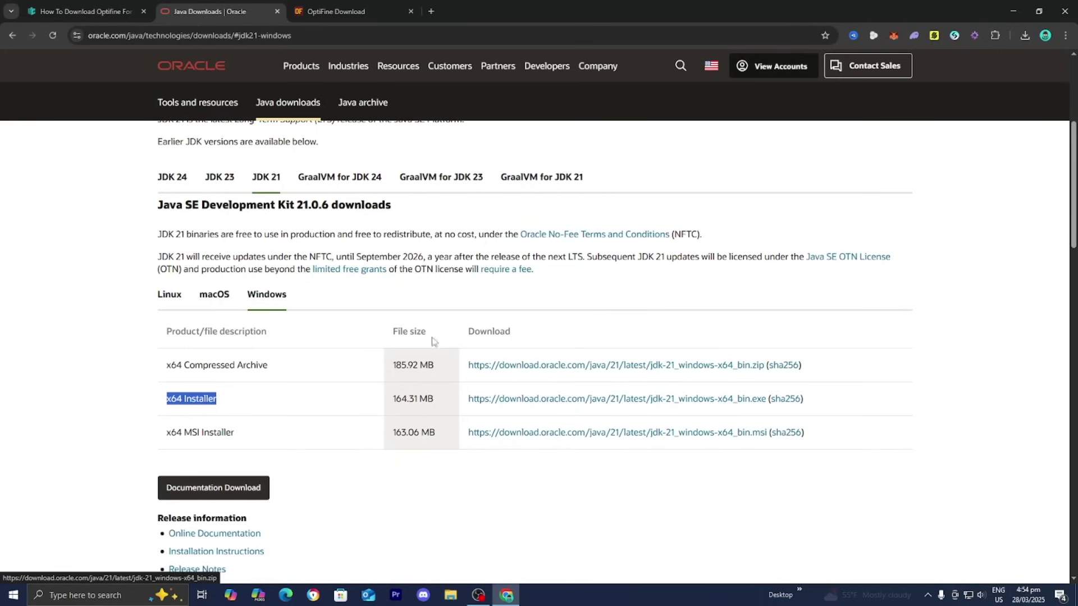
click(84, 12)
scroll(194, 250, down, 4)
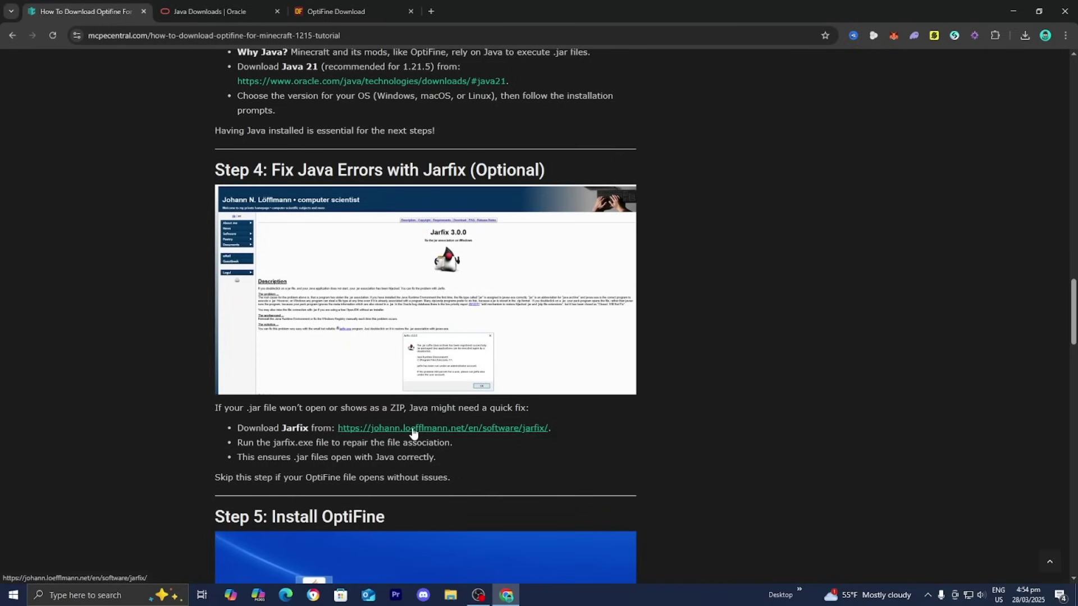
- Highlight the optional Step 4 heading and open the Jarfix page in a new tab
drag(208, 187, 286, 224)
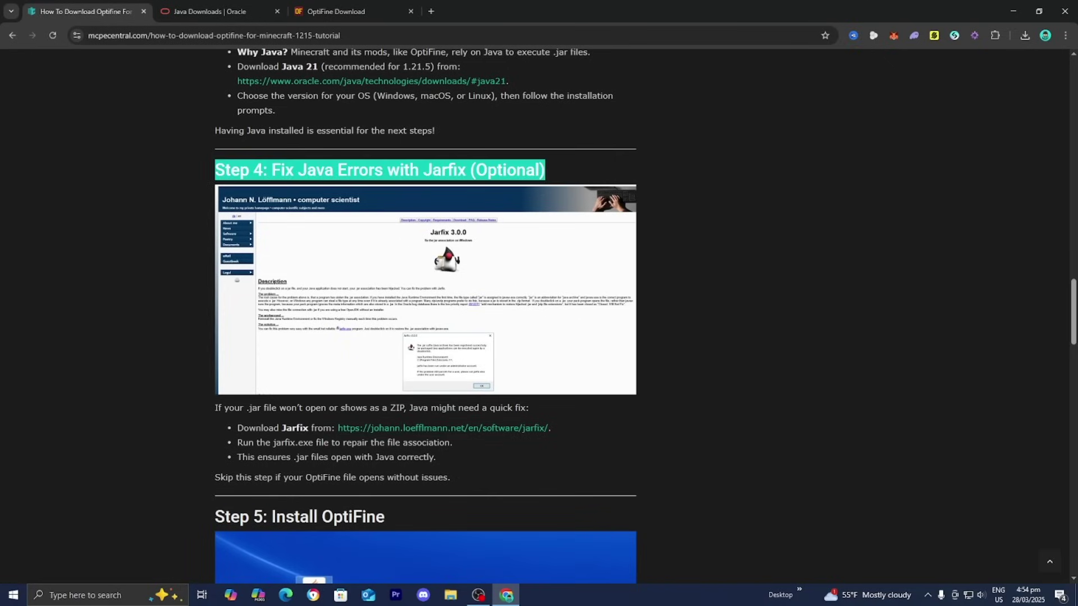
click(421, 430)
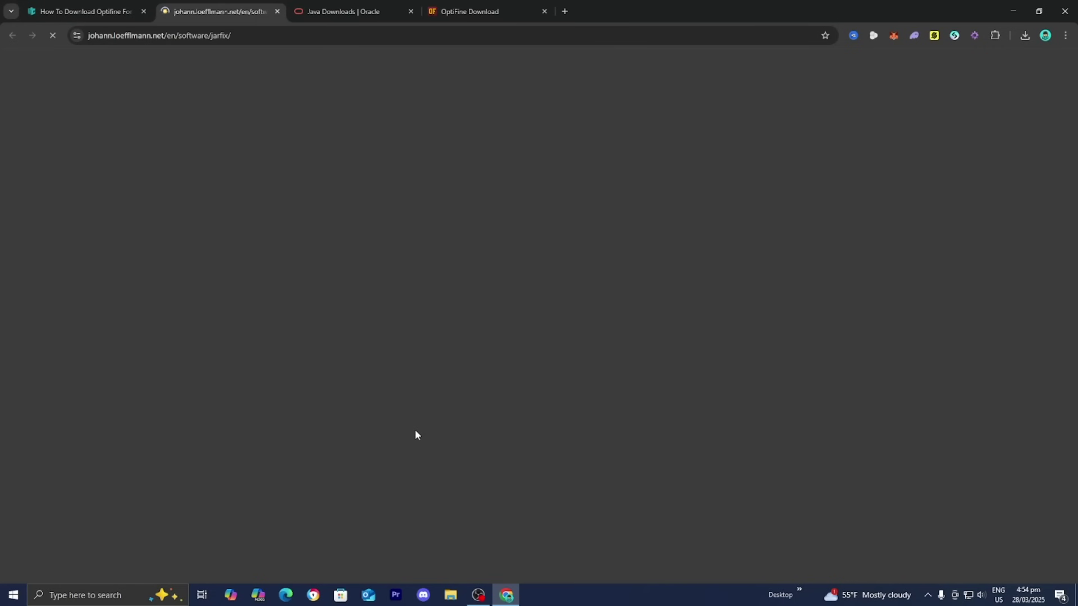
scroll(413, 433, down, 2)
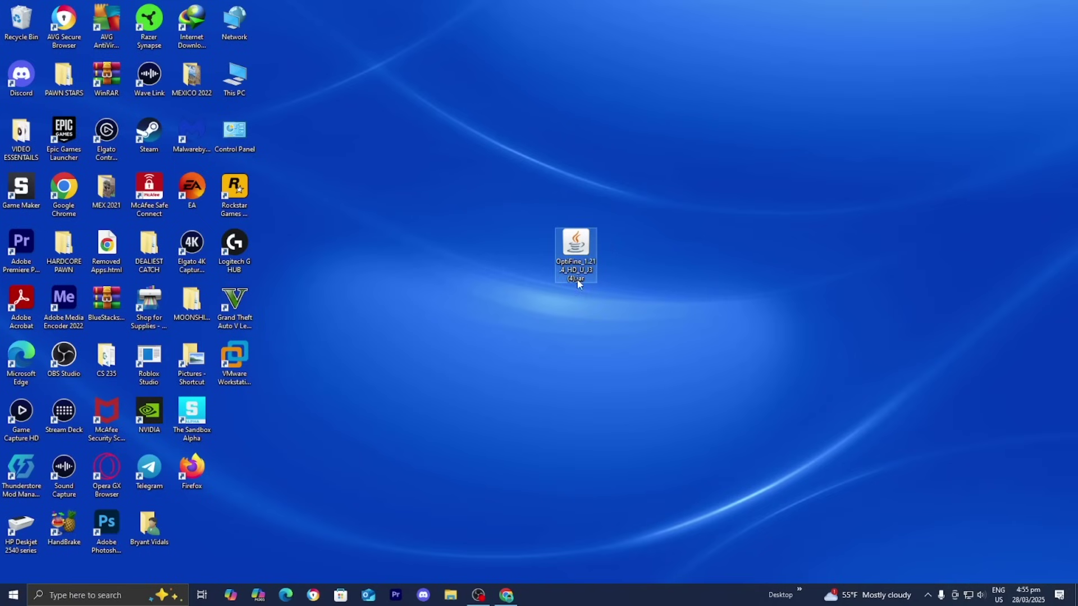
- Run the OptiFine jar with Java(TM) Platform SE binary and install OptiFine HD Ultra J3 for 1.21.4
right_click(579, 246)
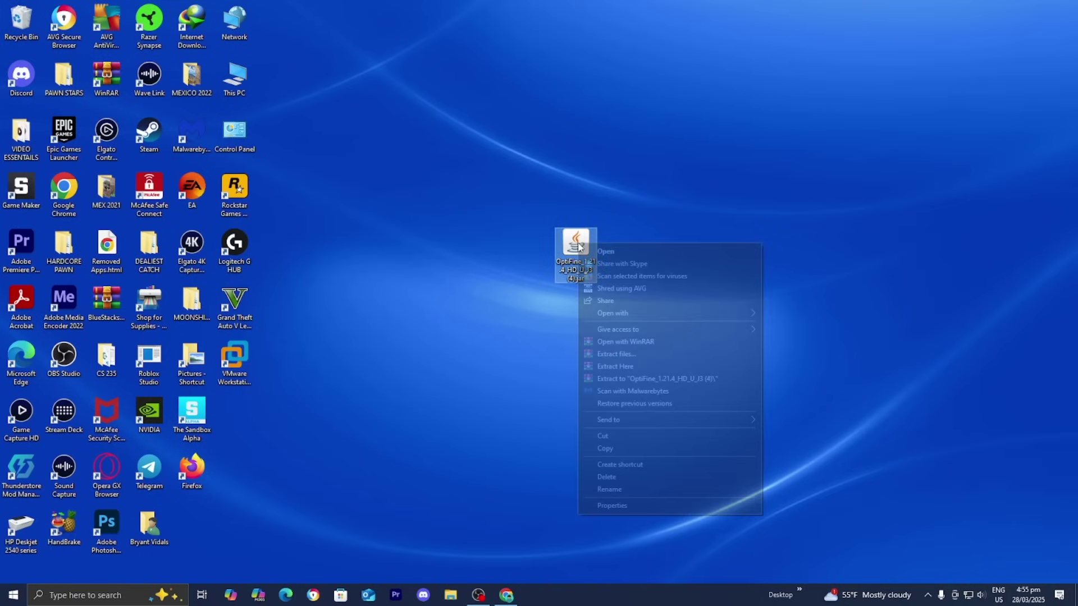
mouse_move(612, 314)
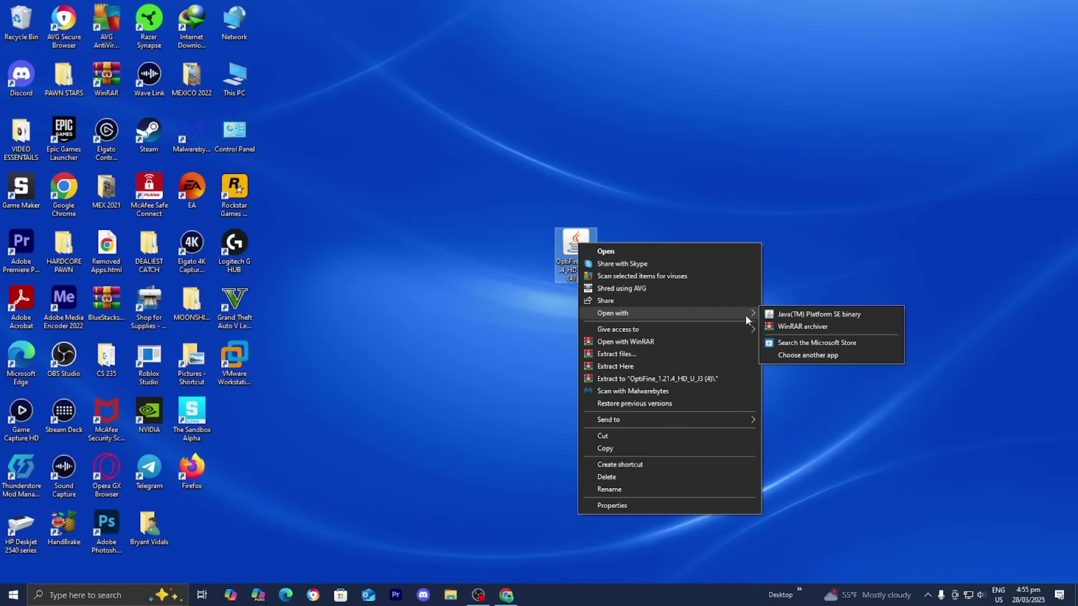
click(775, 318)
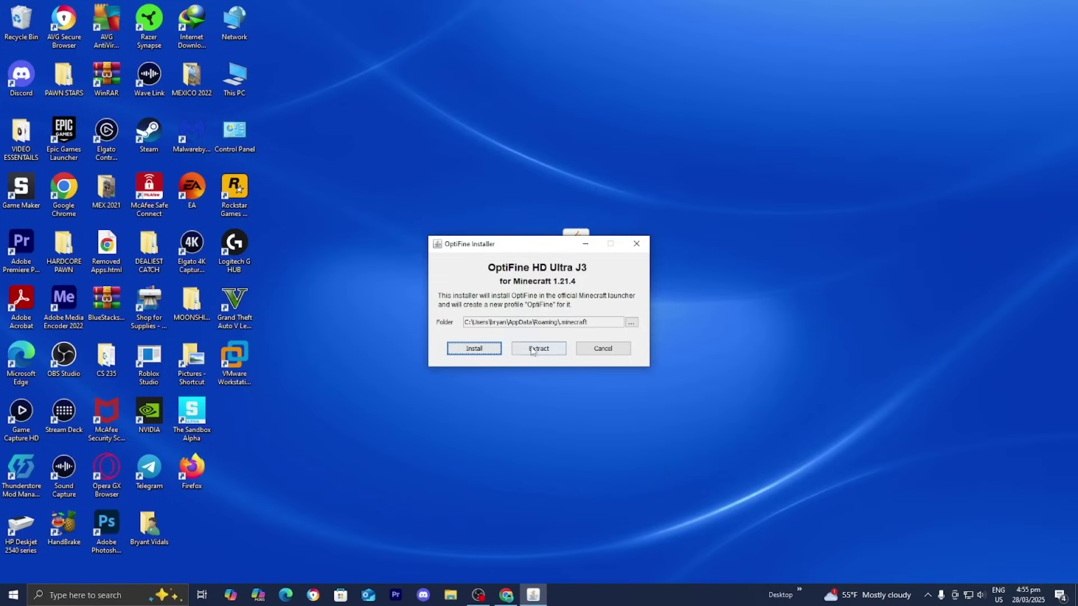
click(498, 349)
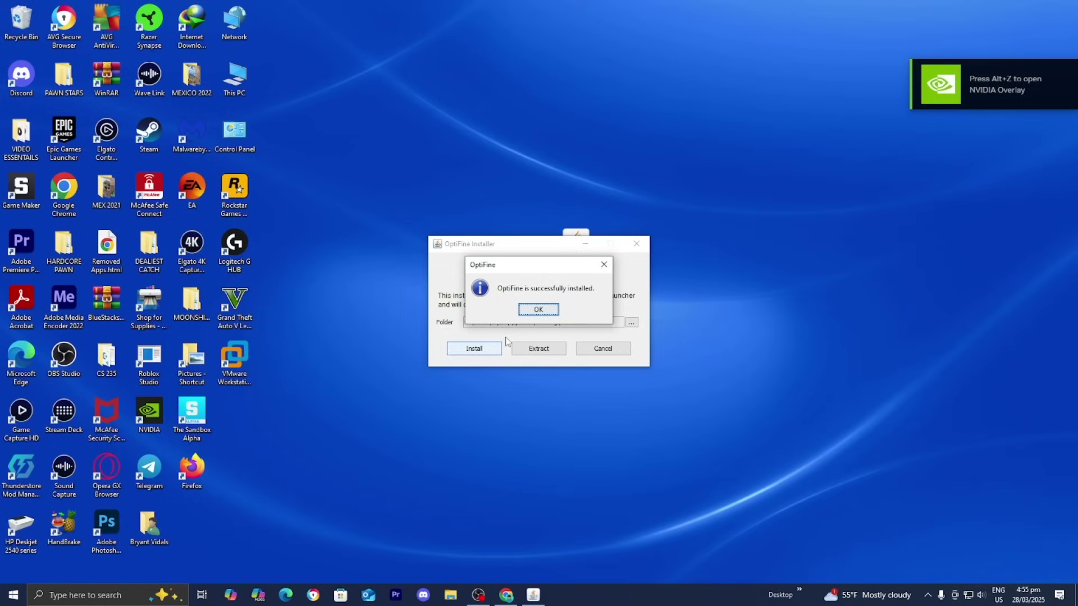
click(538, 310)
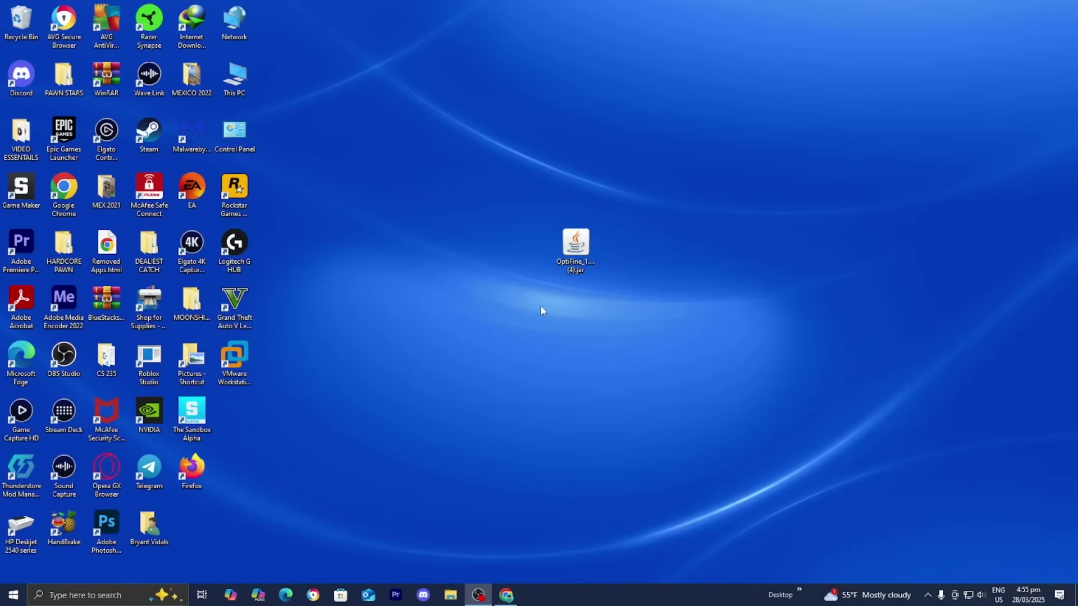
- Reopen Minecraft Launcher, select the OptiFine installation, and view the Installations list
click(84, 595)
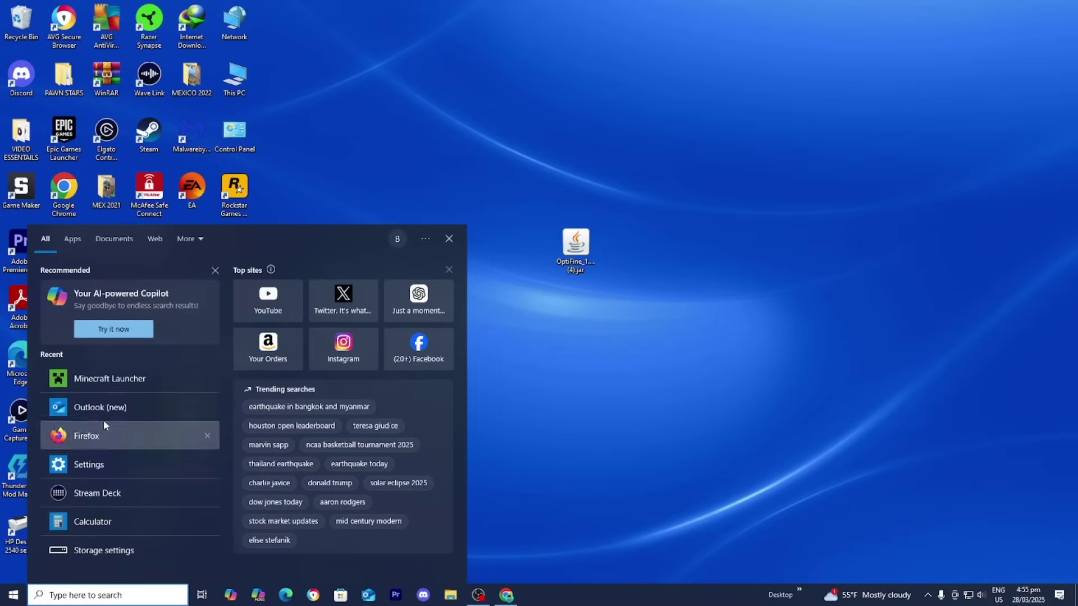
click(145, 379)
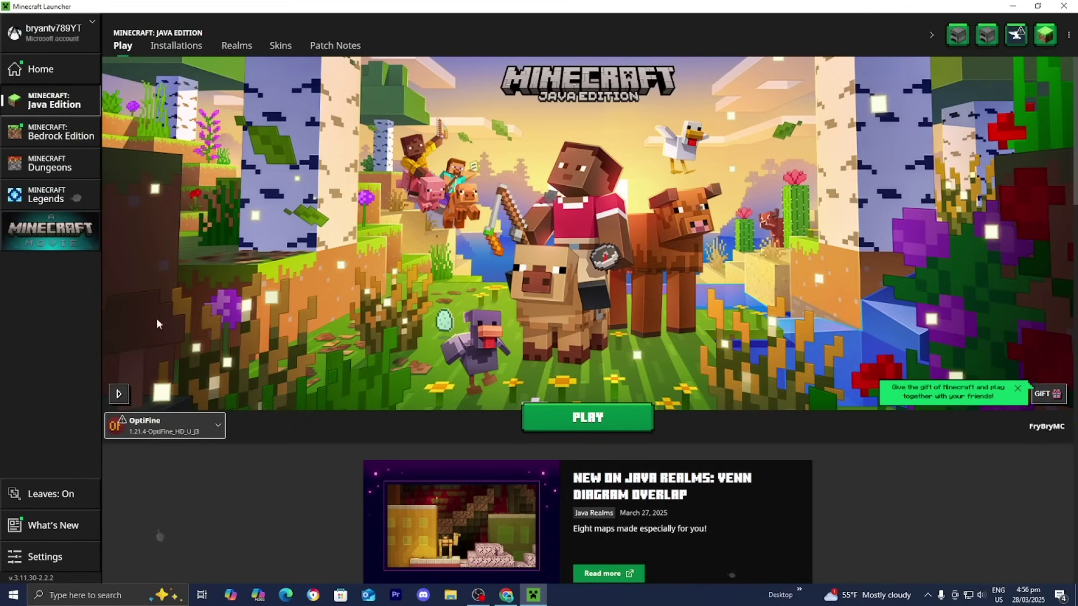
click(144, 428)
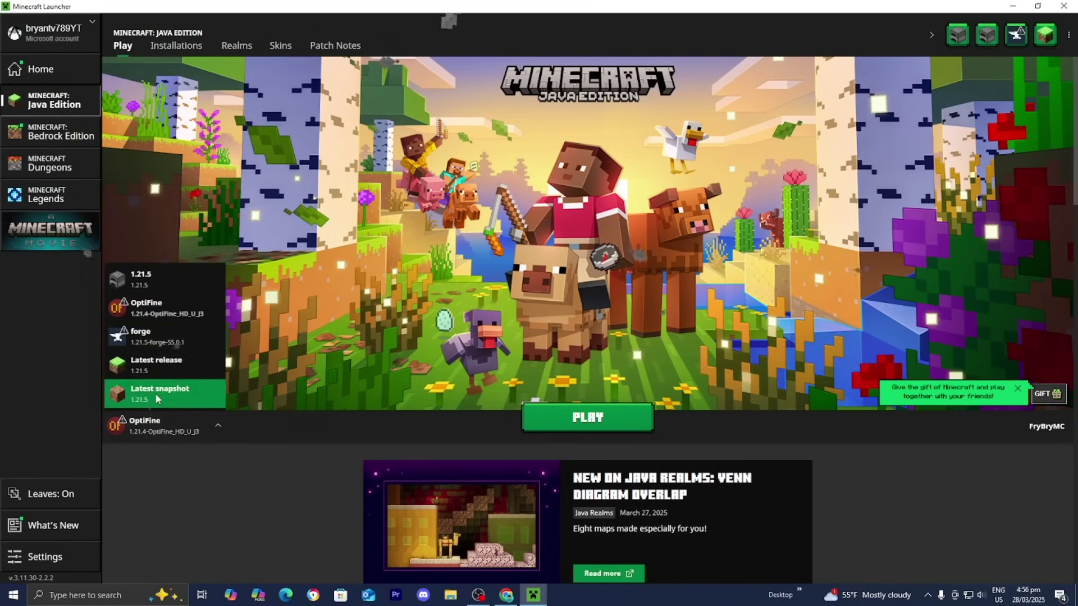
click(146, 318)
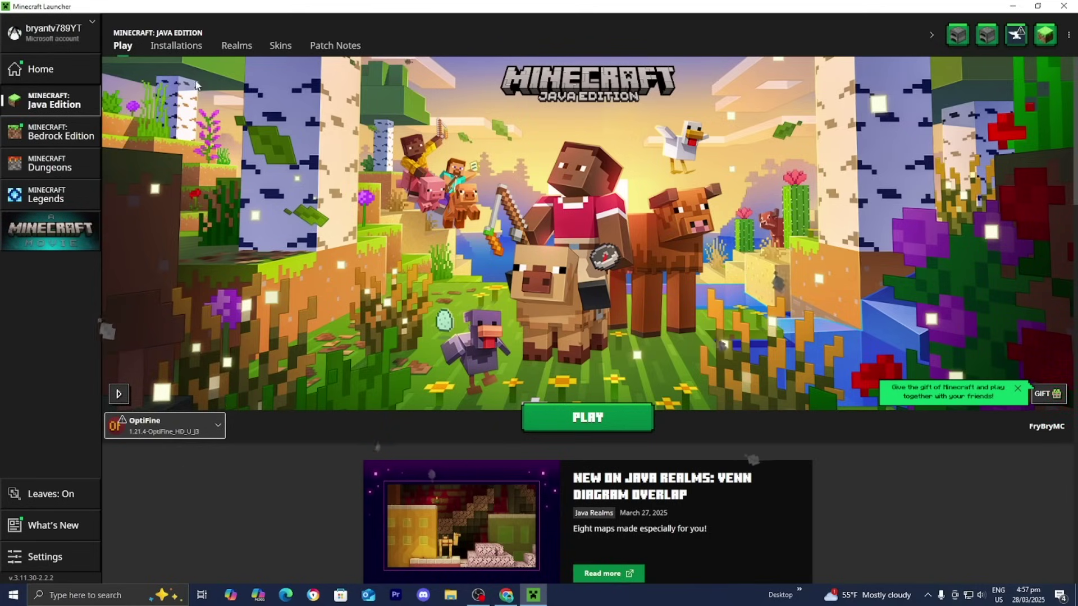
click(187, 48)
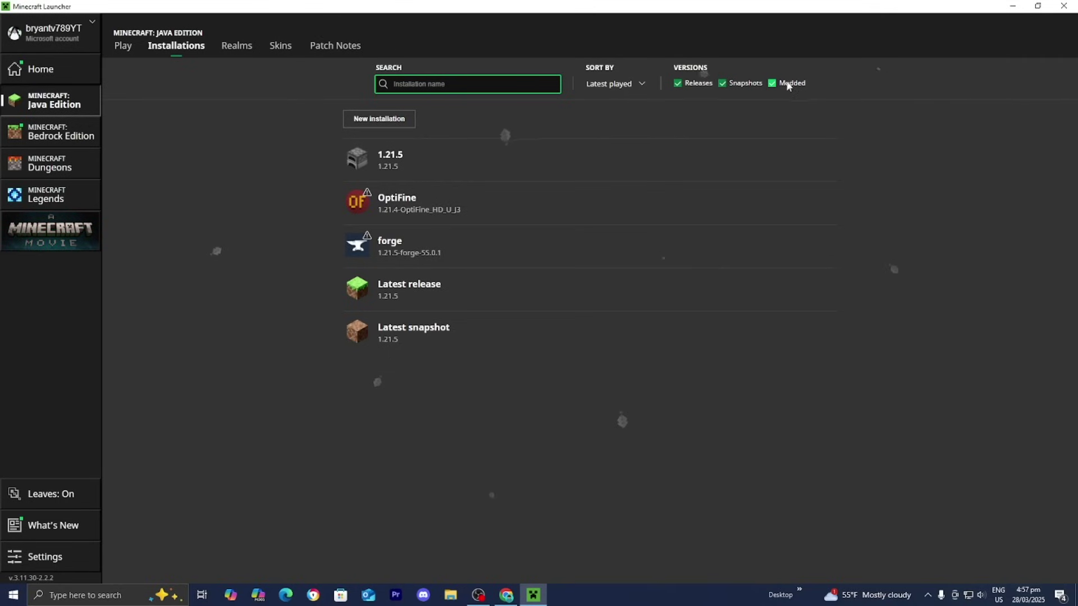
- Start a new installation filtered for 'optifin', cancel it, and return to the Play page
click(395, 122)
click(538, 171)
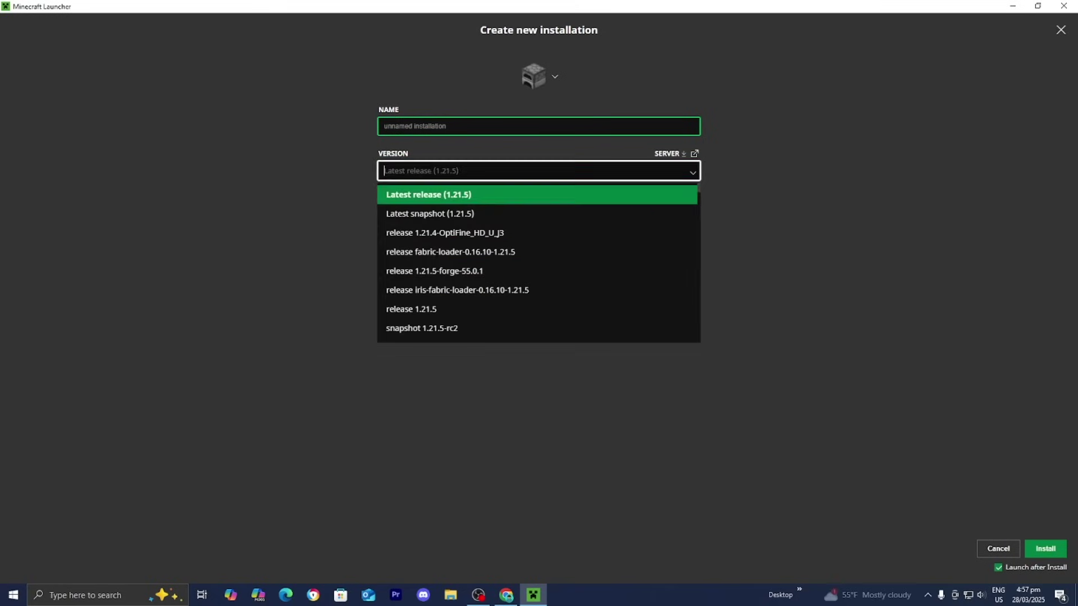
text(op[tifin)
key(BackSpace)
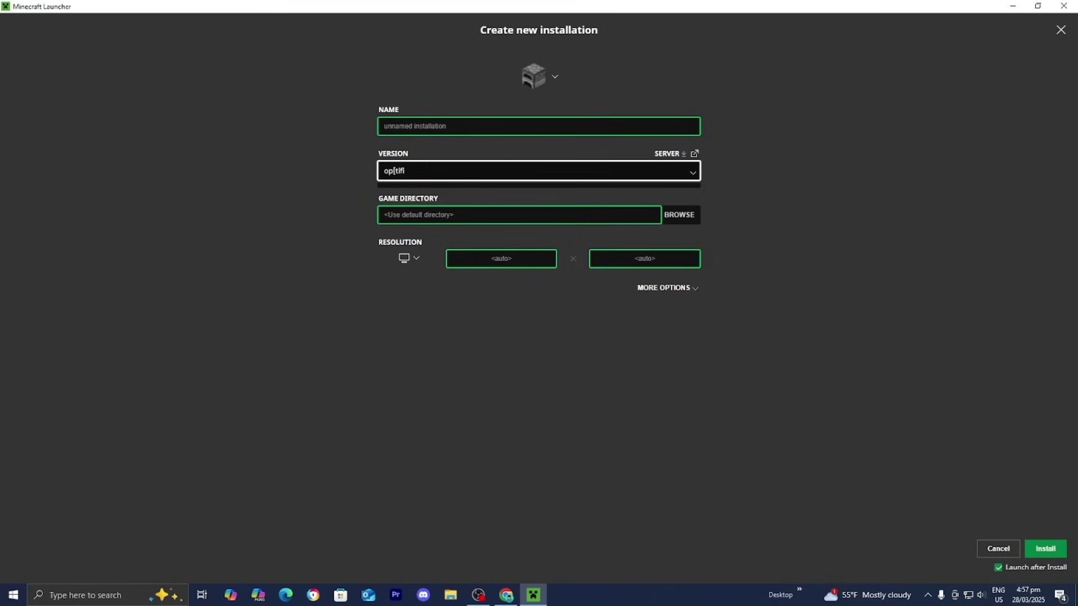
click(981, 555)
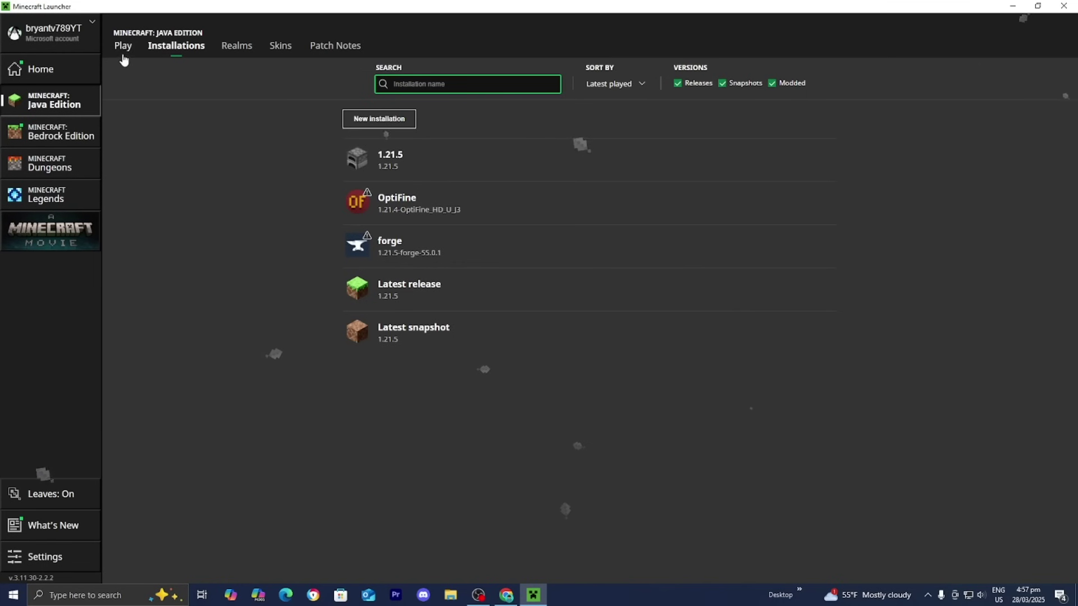
click(123, 46)
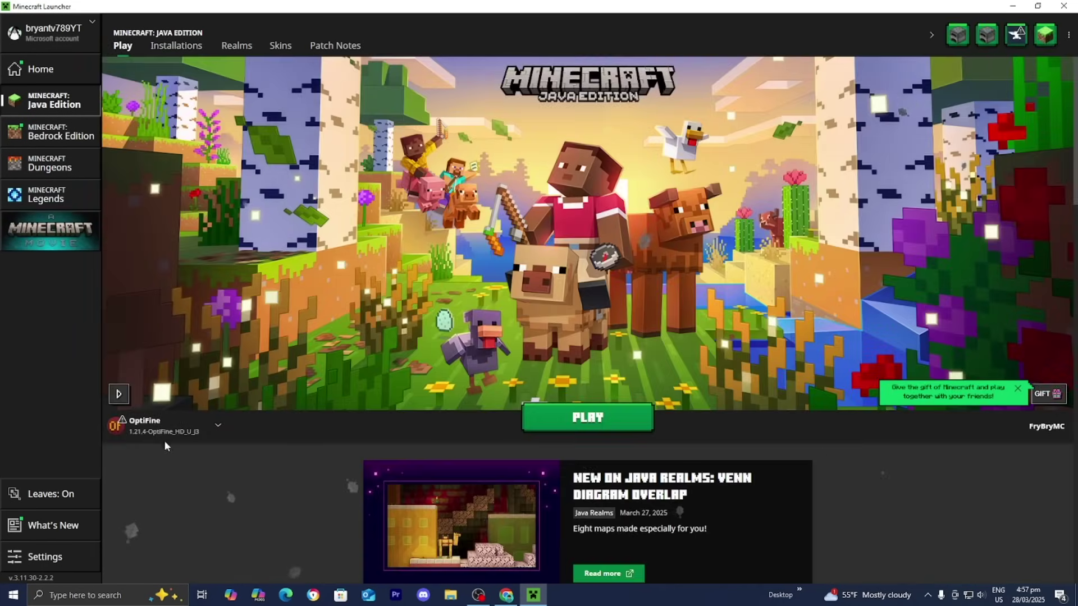
- Launch OptiFine 1.21.4 and create a new Singleplayer world
click(583, 422)
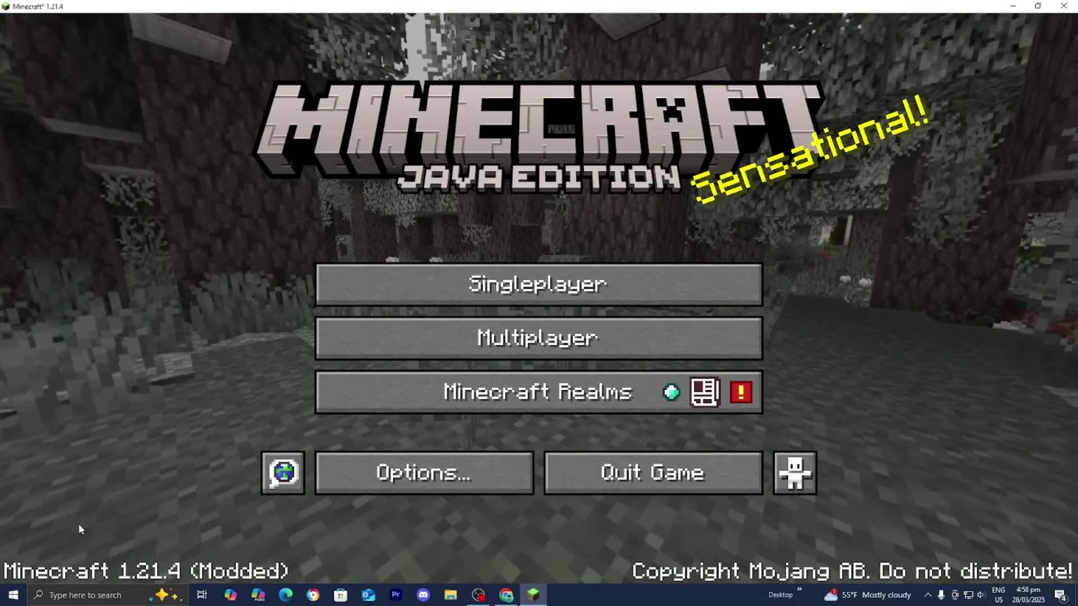
click(449, 278)
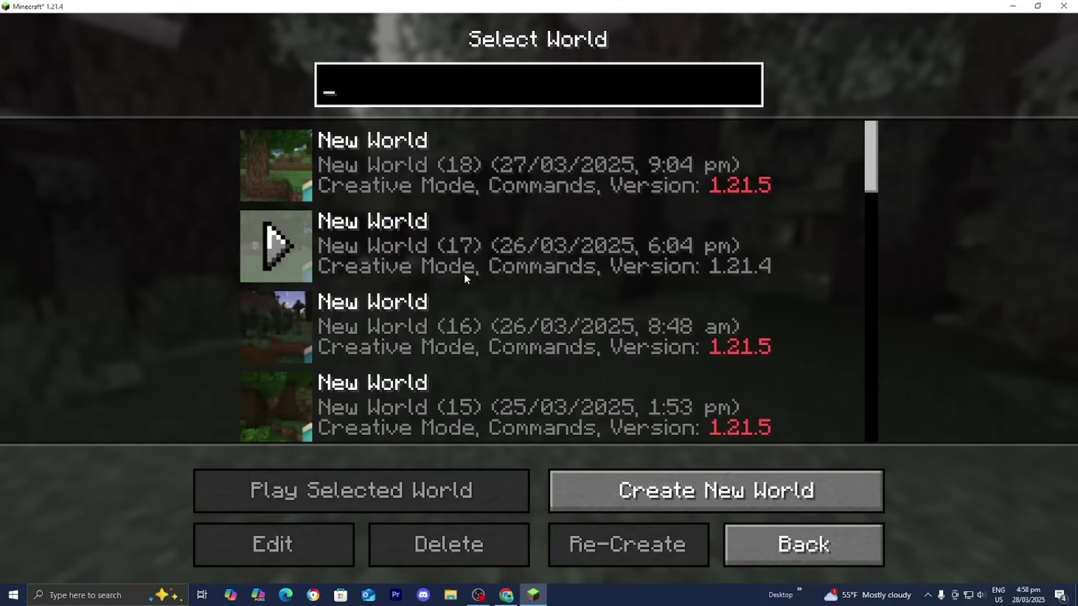
click(633, 475)
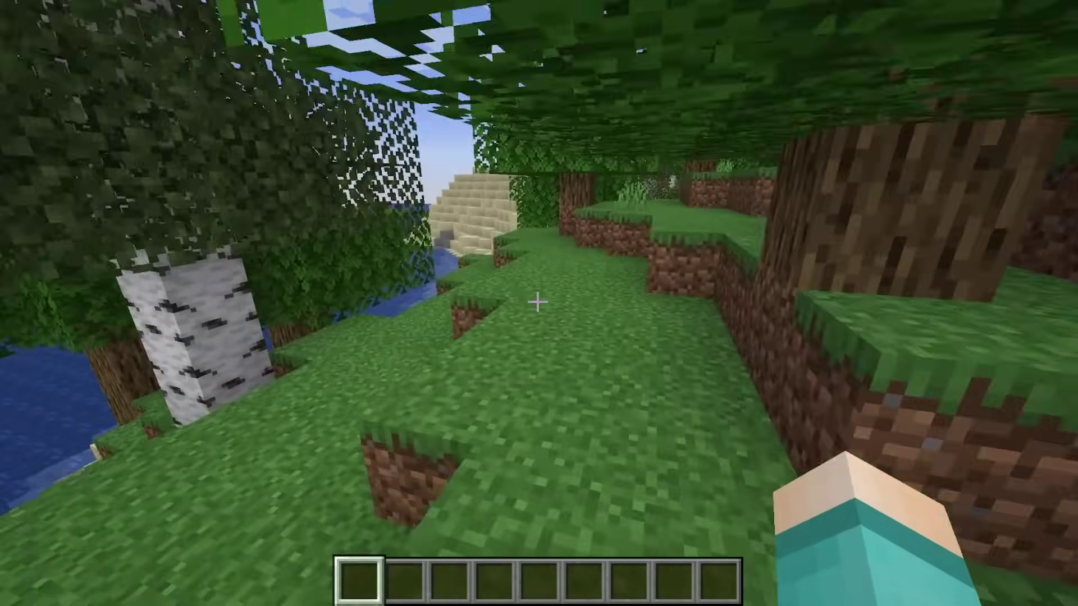
- Walk forward through the grassland, down into the pit, and toward the birch forest
key(w)
key(w)
key(w)
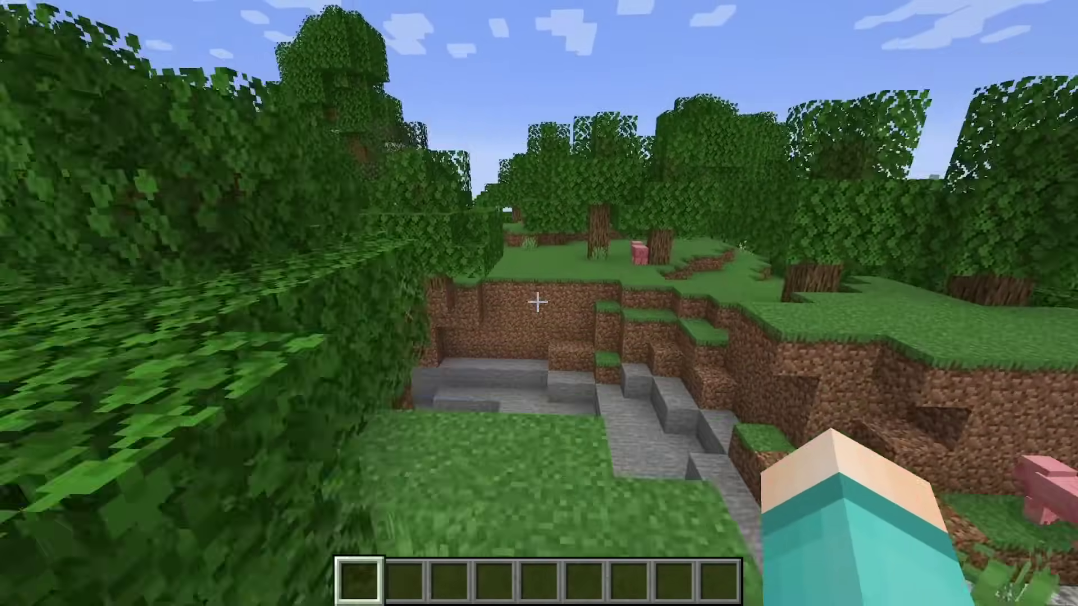
key(w)
key(w)
key(w)
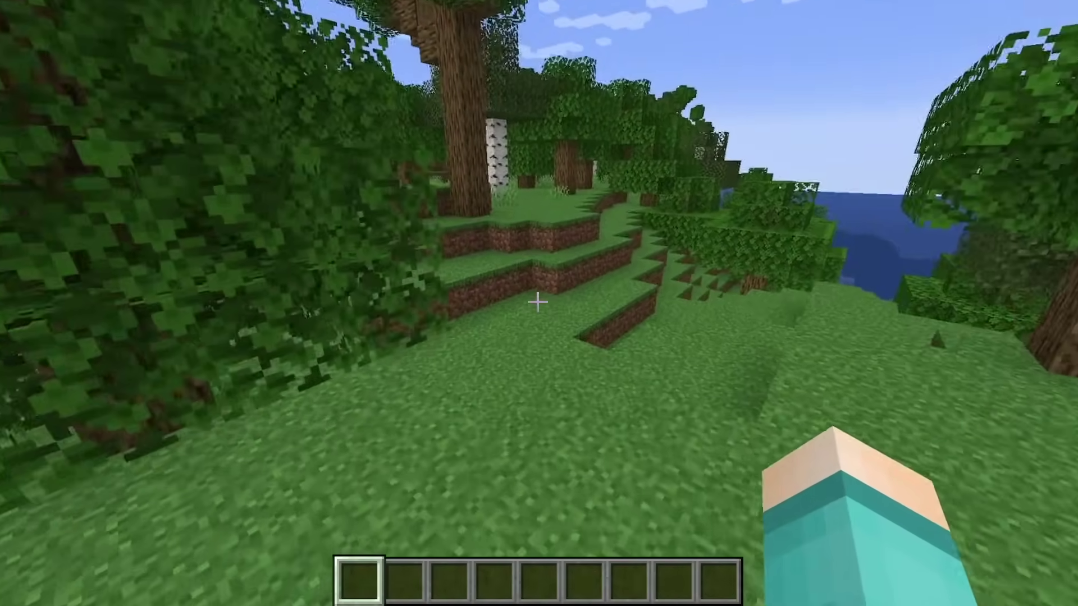
key(w)
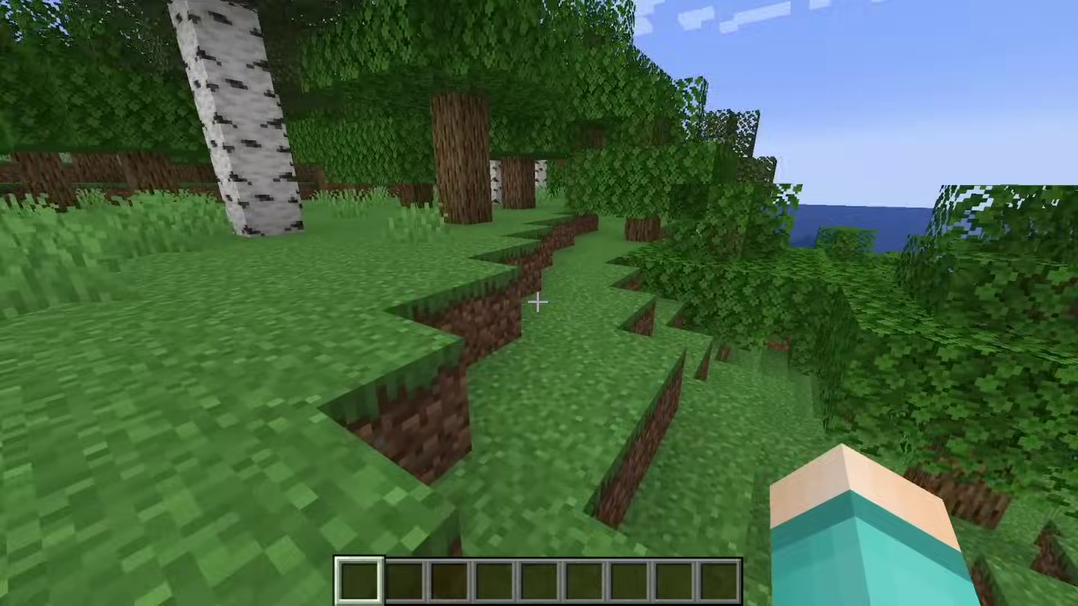